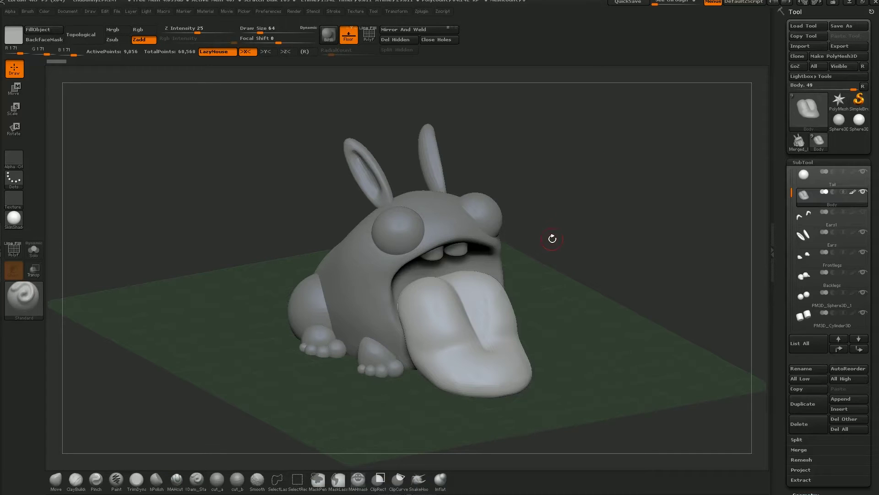
Step: Examine the character's separate parts, making the ears and the main body the active subtool in turn
left_click_drag(579, 240, 579, 234)
left_click(577, 193)
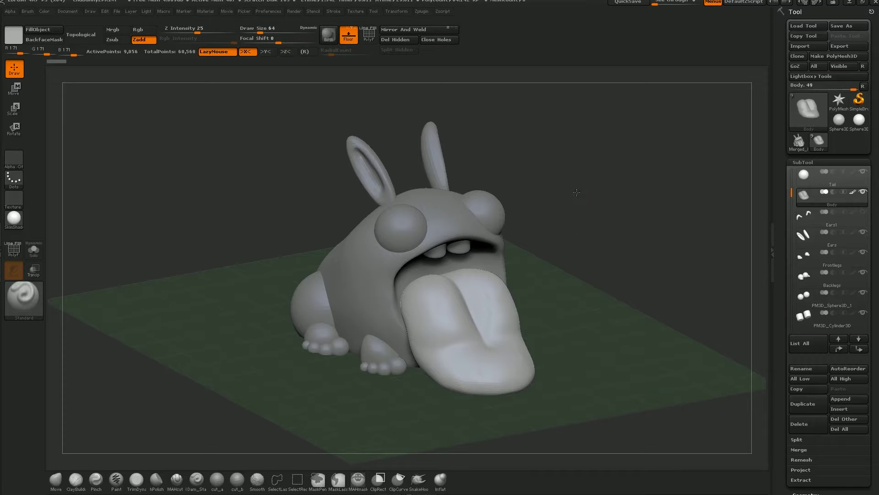
left_click_drag(577, 192, 577, 190)
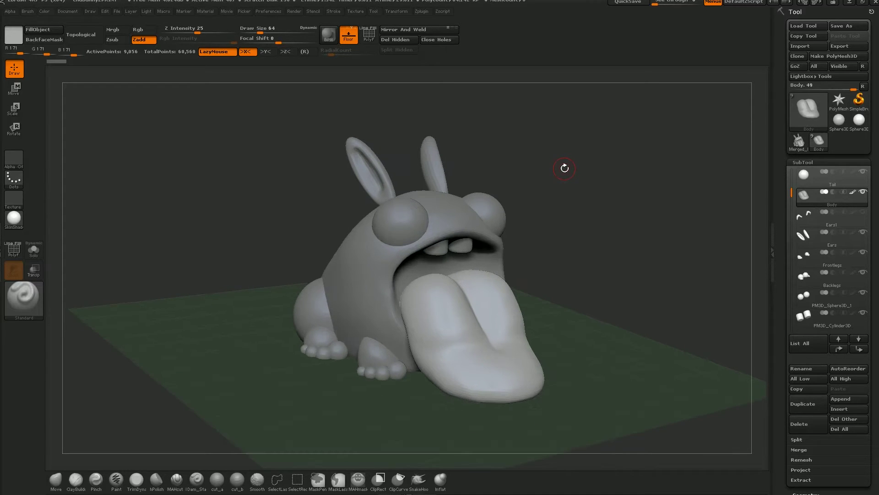
mouse_move(565, 168)
left_mouse_down()
mouse_move(536, 177)
mouse_move(572, 180)
mouse_move(561, 183)
mouse_move(576, 190)
mouse_move(573, 211)
mouse_move(569, 199)
mouse_move(558, 204)
left_mouse_up()
left_click_drag(790, 196, 791, 167)
left_click(494, 211, "alt")
left_click(428, 165, "alt")
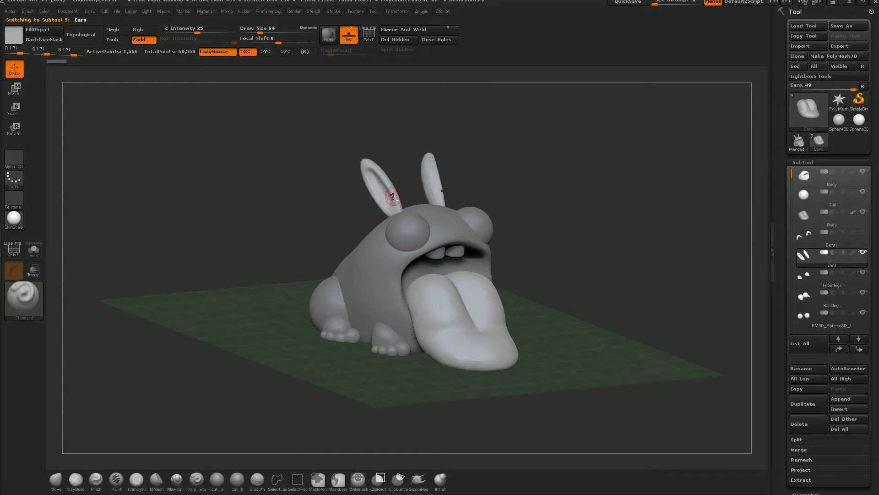
left_click(476, 321, "alt")
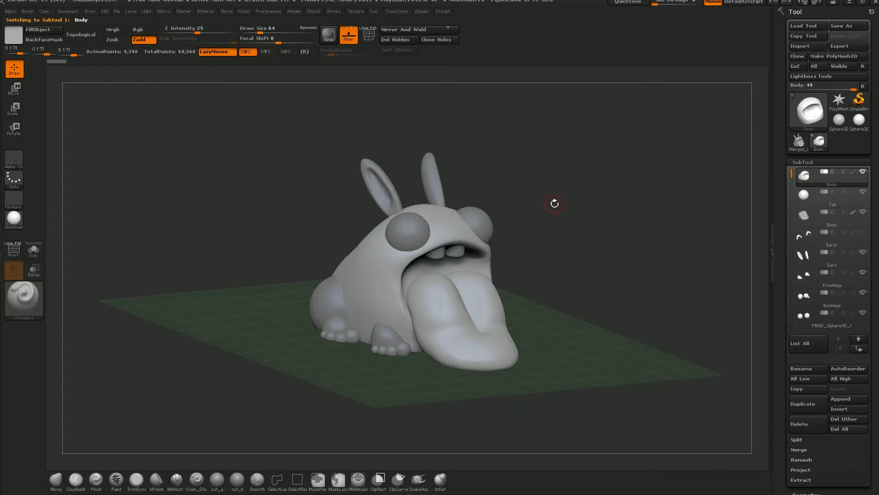
left_click_drag(556, 200, 512, 212)
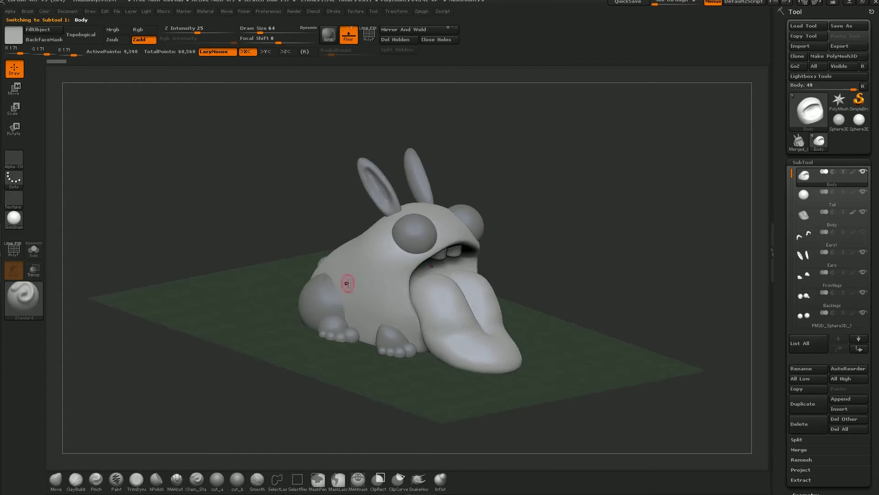
Step: Make the back legs the active subtool, inspect their overlap with the body using transparency, and turn transparency off again
left_click(316, 293, "alt")
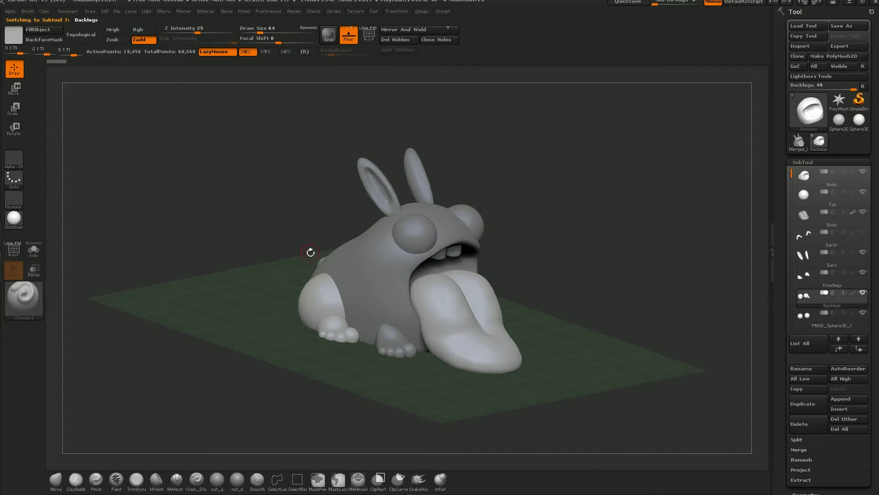
left_click(44, 270)
left_click_drag(354, 209, 343, 226)
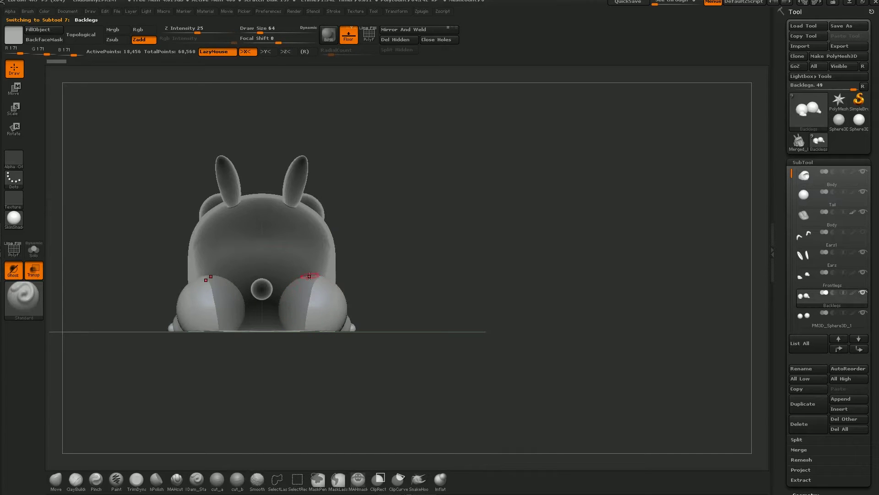
left_click_drag(435, 264, 494, 245)
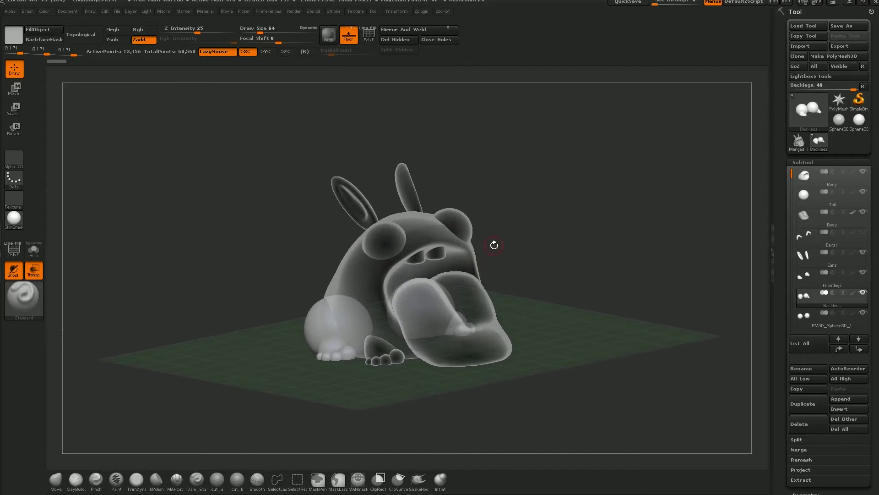
left_click(39, 274)
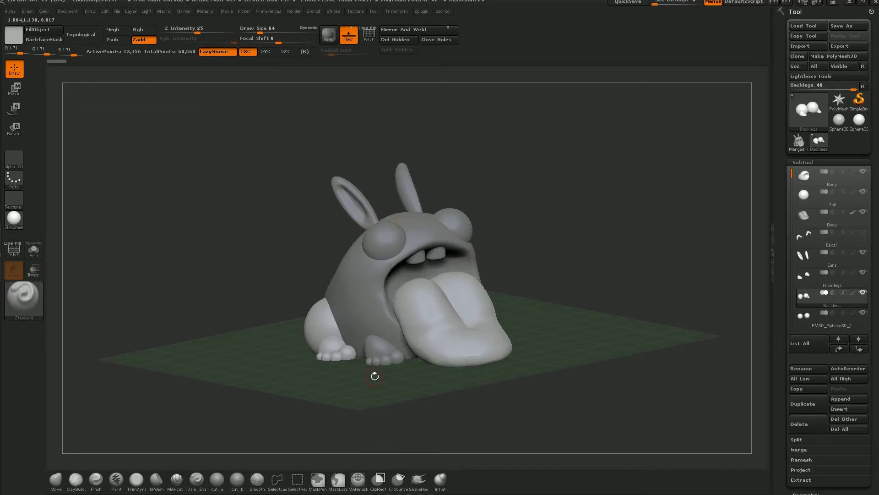
Step: Examine the assembled character from the front, from underneath and in three-quarter view
left_click_drag(526, 215, 530, 250)
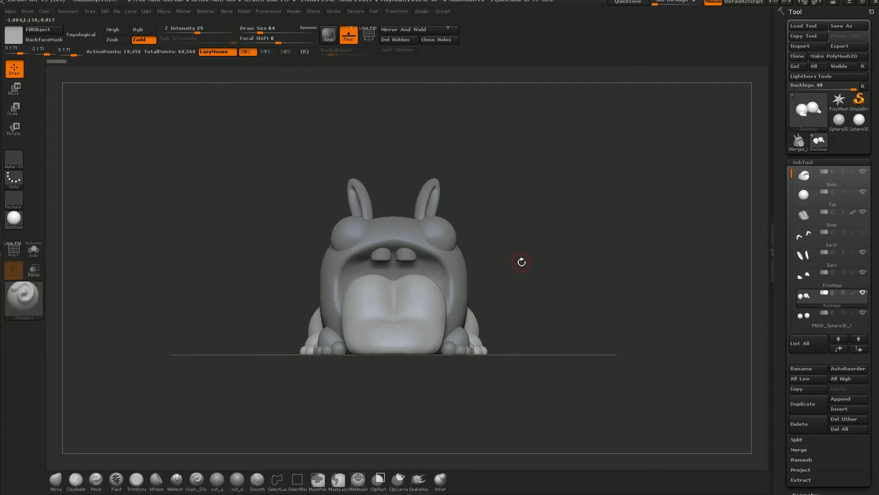
left_click_drag(521, 262, 518, 248)
left_click_drag(579, 174, 545, 218)
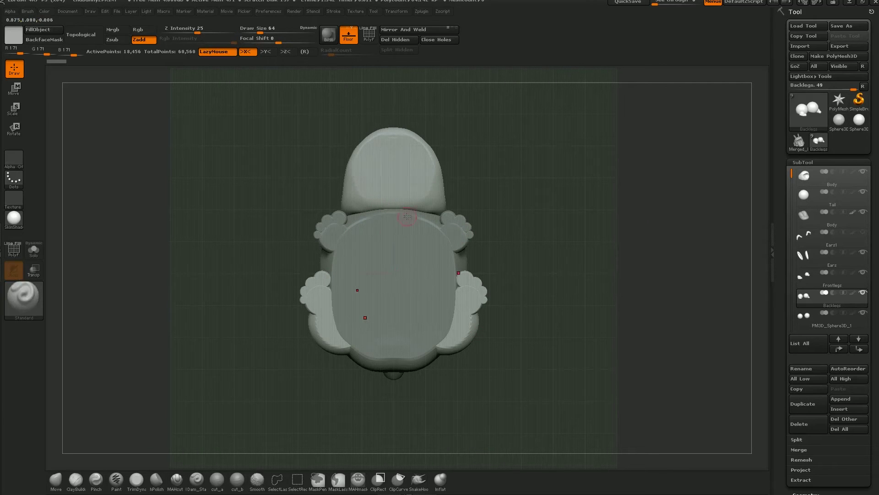
left_click_drag(508, 169, 427, 290)
left_click_drag(496, 175, 555, 241)
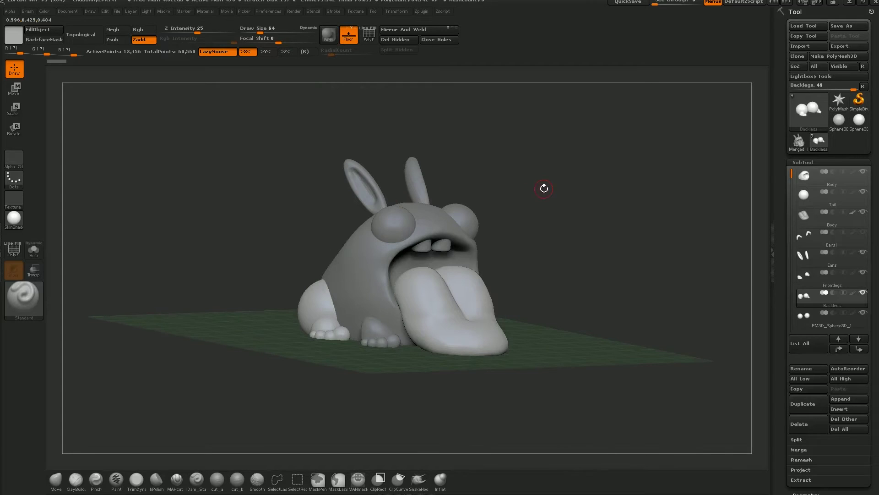
left_click_drag(569, 253, 571, 206)
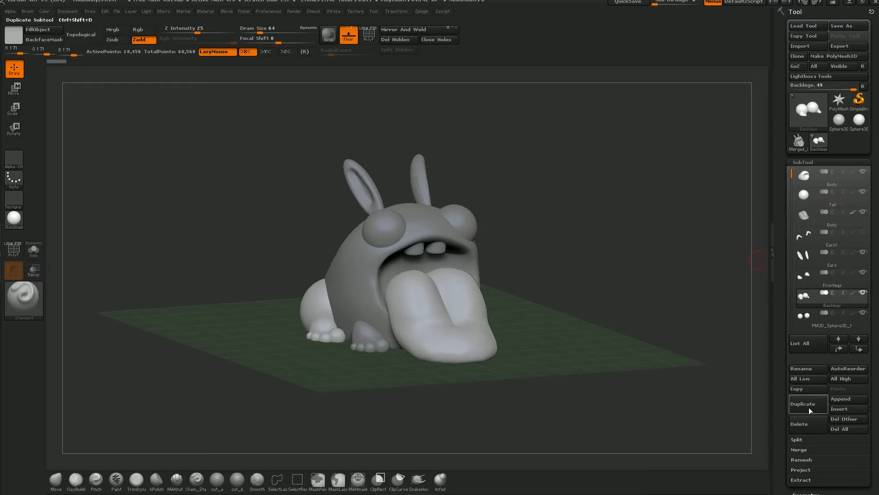
Step: Make the tongue the active subtool and switch off its Dynamic Subdiv smoothing
left_click_drag(532, 233, 526, 285)
left_click(527, 288, "alt")
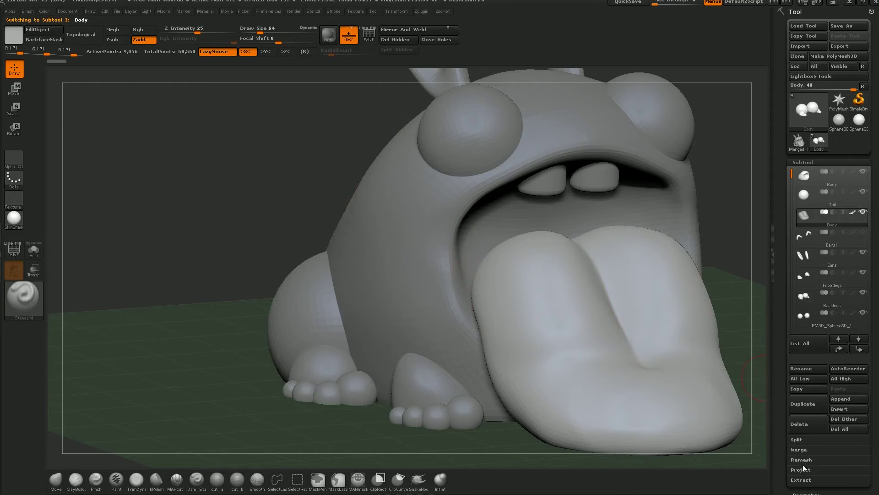
scroll(875, 428, "down", 3)
left_click(800, 389)
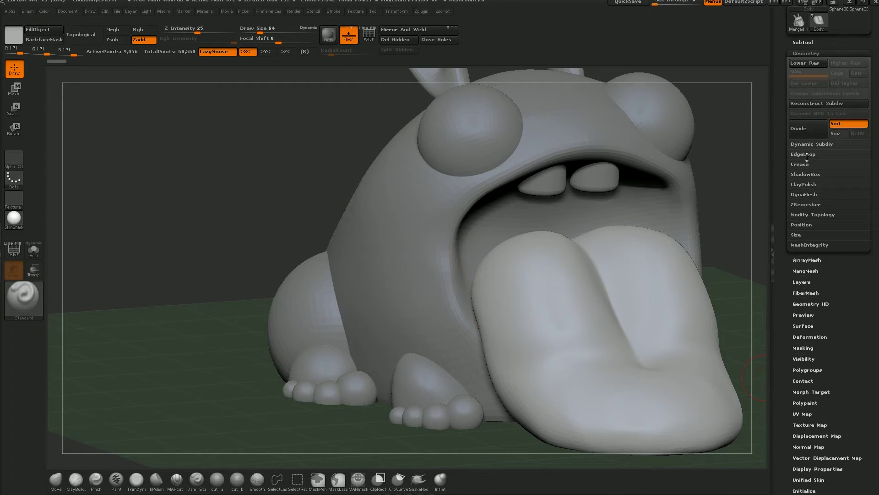
left_click(813, 145)
key("shift+d")
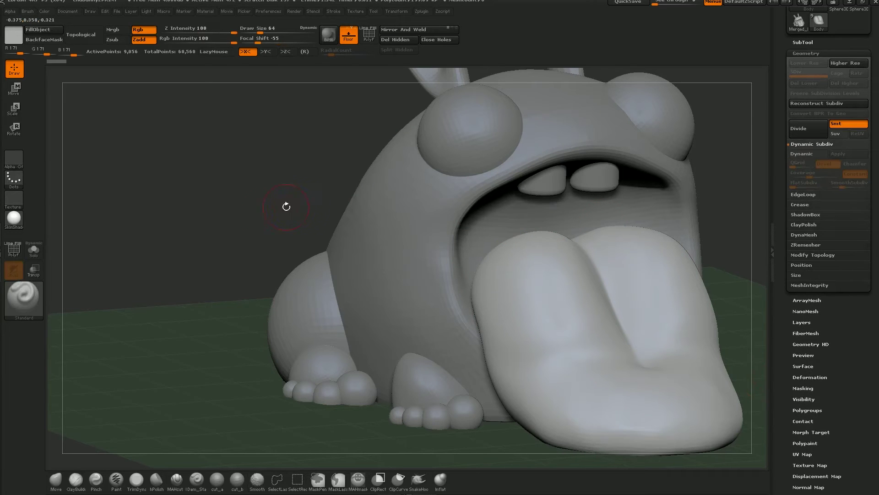
left_click_drag(240, 208, 398, 333)
mouse_move(697, 245)
left_mouse_down()
mouse_move(653, 235)
mouse_move(643, 244)
mouse_move(658, 216)
left_mouse_up()
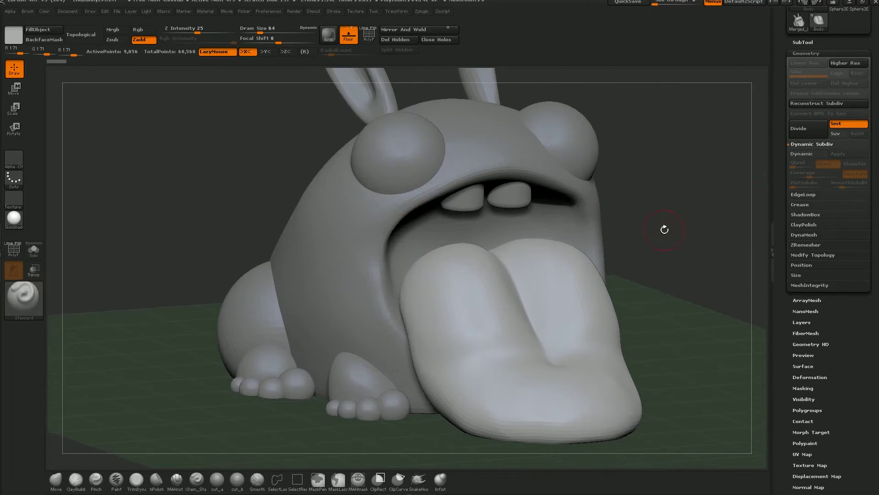
left_click_drag(673, 261, 667, 247)
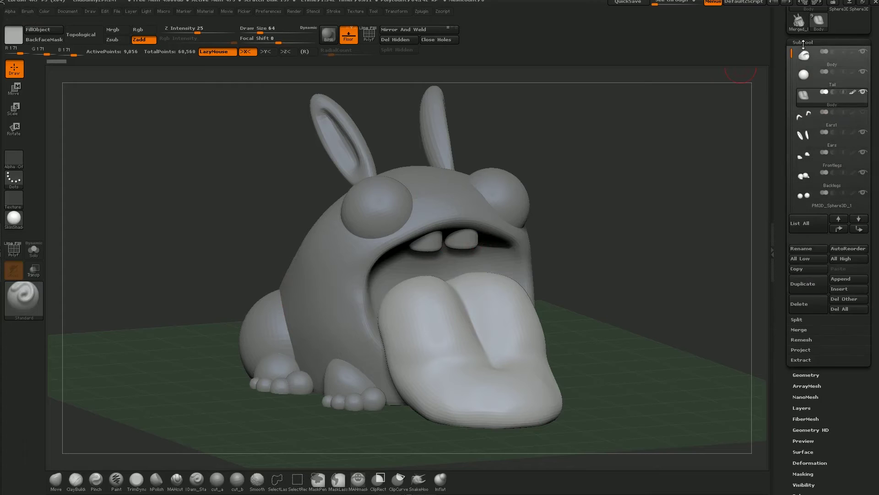
Step: Merge all visible subtools into a new tool and make the resulting Merged_Body the active tool
left_click(807, 331)
left_click(809, 351)
mouse_move(845, 24)
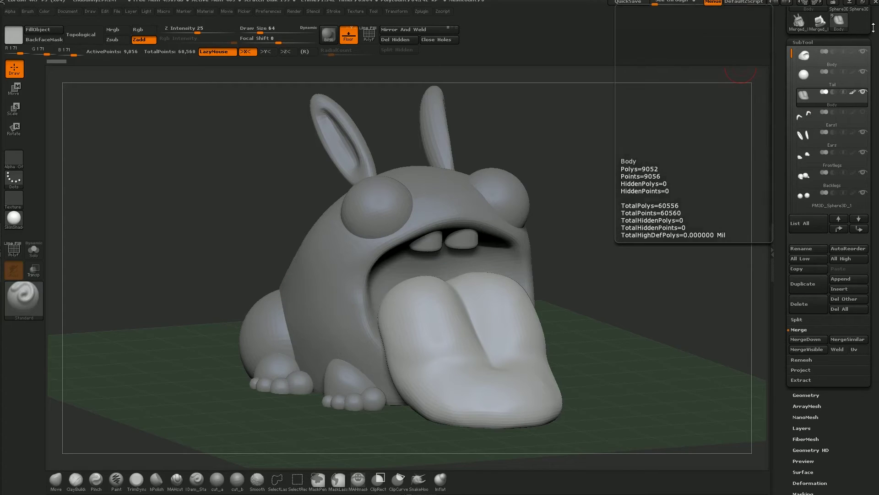
left_click_drag(875, 33, 878, 94)
left_click(834, 148)
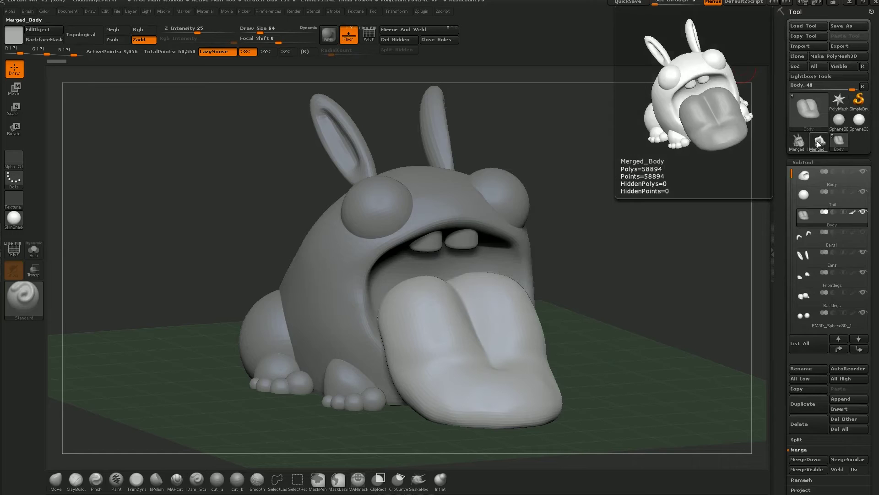
left_click(817, 141)
left_click_drag(665, 179, 640, 166)
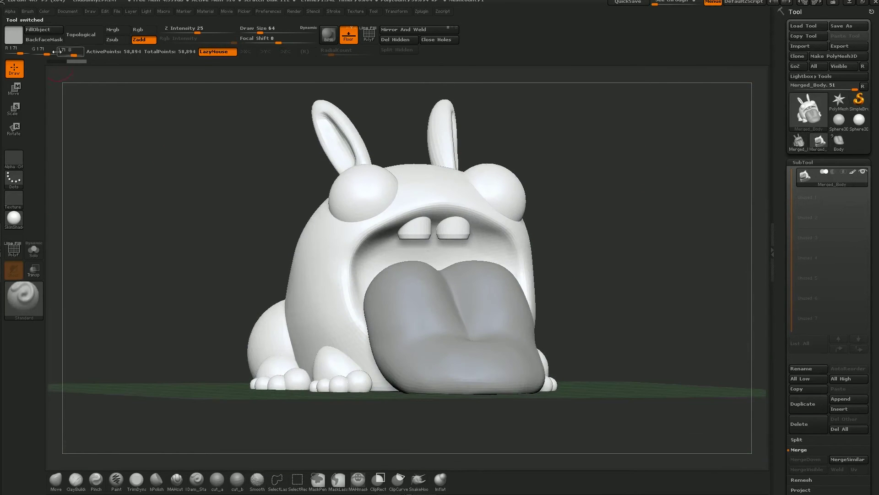
Step: Fill the whole merged body with a uniform grey colour of R 171, G 165, B 165
mouse_move(13, 220)
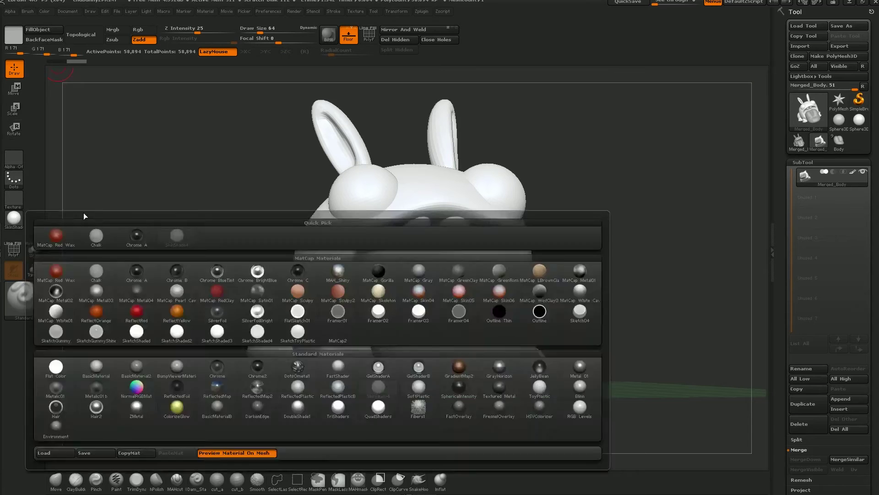
left_click(14, 35)
left_click(26, 64)
left_click(50, 31)
left_click_drag(123, 158, 578, 254)
Step: Show the polyframe on the merged body to check its polygons, and hide it again
key("shift")
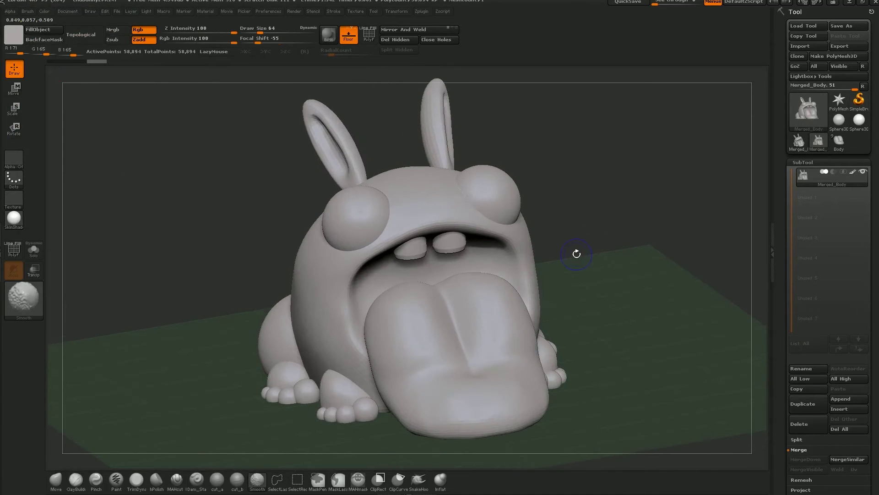
key("shift+f")
key("shift+f")
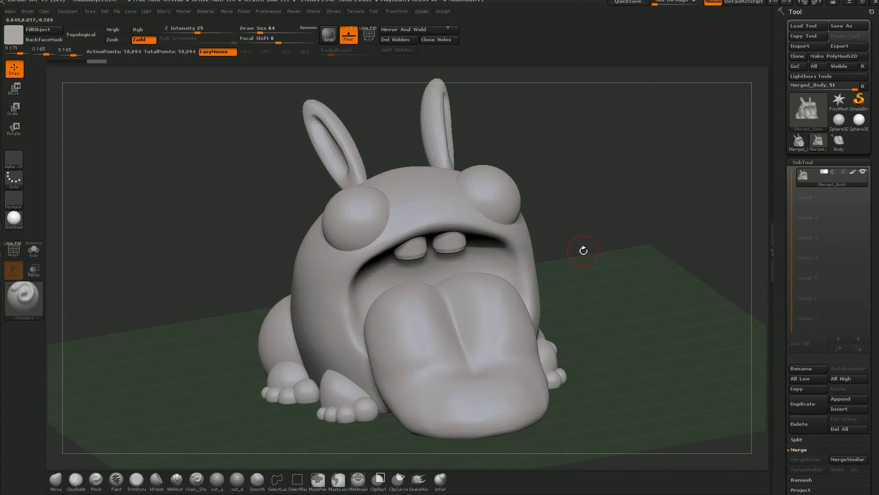
Step: Isolate a side slice of the merged mesh to inspect the intersecting parts inside, and restore full visibility
left_click_drag(583, 250, 518, 232)
left_click_drag(243, 157, 309, 403, "ctrl+shift")
left_click_drag(483, 221, 462, 232)
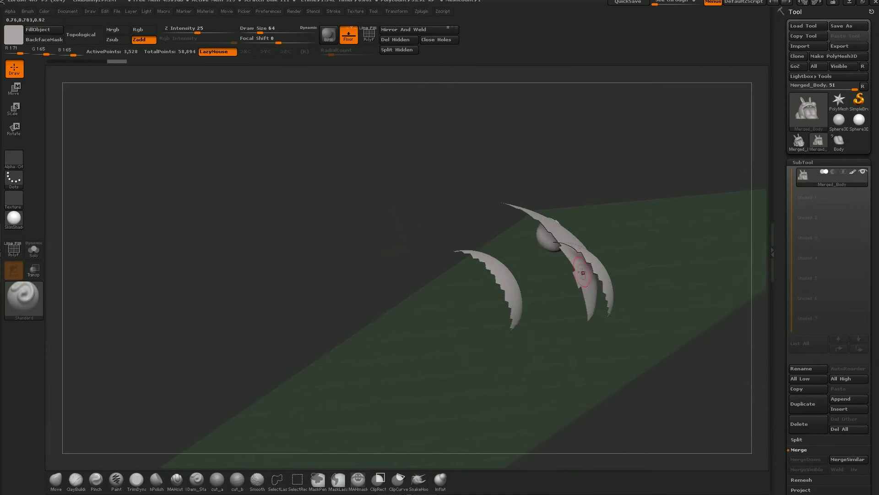
mouse_move(586, 264)
left_mouse_down()
mouse_move(598, 182)
mouse_move(614, 169)
mouse_move(608, 198)
mouse_move(580, 219)
mouse_move(594, 228)
left_mouse_up()
left_click(613, 169, "ctrl+shift")
Step: Examine the merged character from several sides, compare it with the original Body tool, and return to the Merged_Body tool
left_click_drag(871, 261, 875, 233)
mouse_move(526, 183)
left_mouse_down()
mouse_move(555, 183)
mouse_move(402, 279)
left_mouse_up()
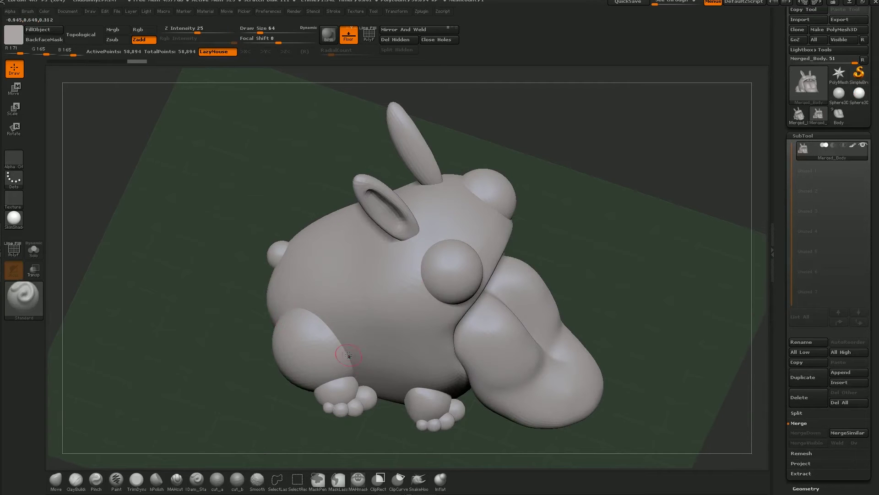
left_click_drag(597, 295, 587, 274)
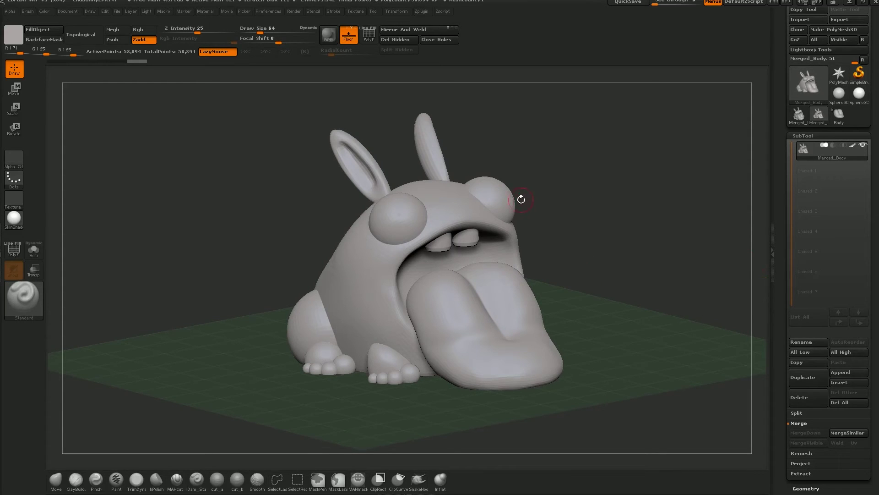
left_click_drag(541, 192, 571, 188)
left_click_drag(588, 263, 607, 235)
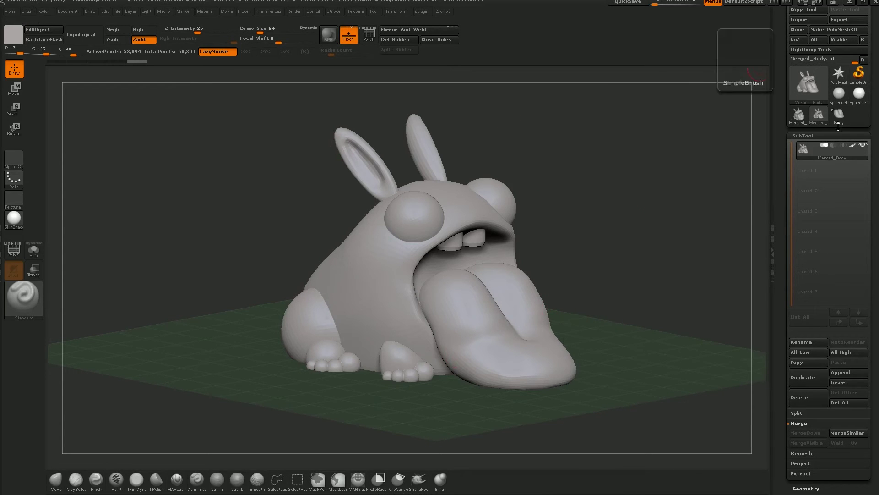
left_click(838, 115)
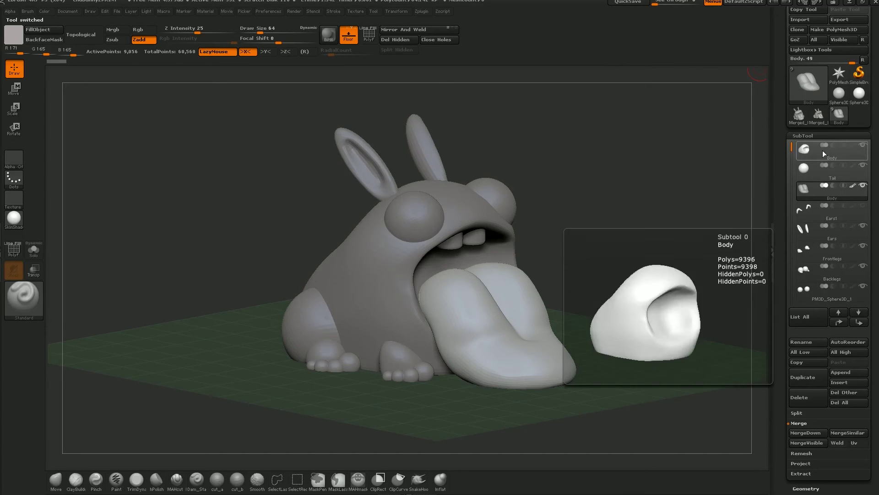
left_click(818, 115)
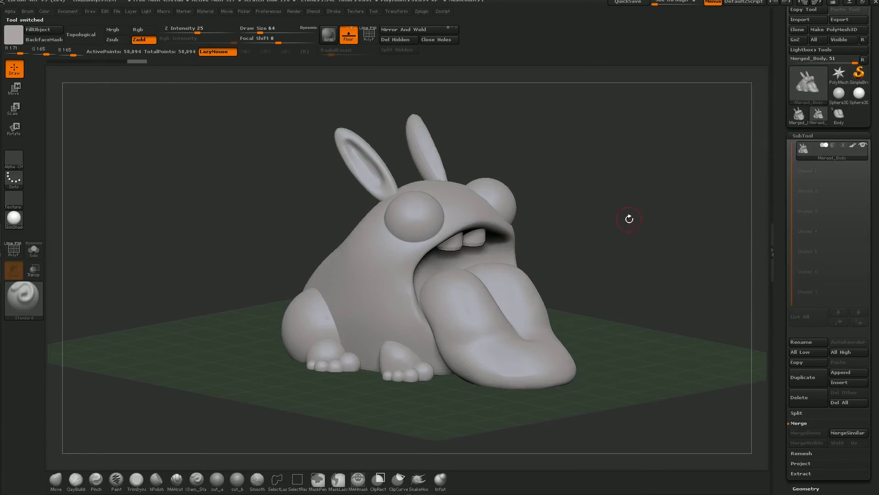
Step: Apply Dynamic Subdiv smoothing to the merged body as real geometry and delete its lower subdivision levels
scroll(873, 305, "down", 5)
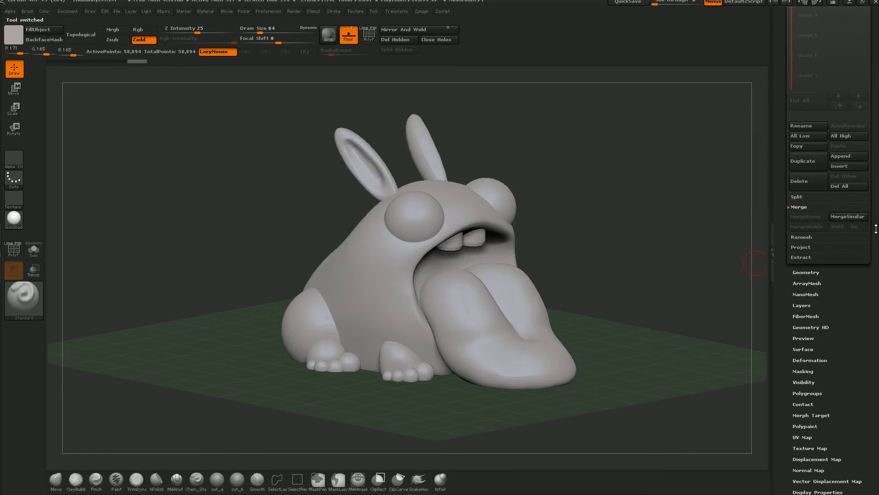
left_click(806, 272)
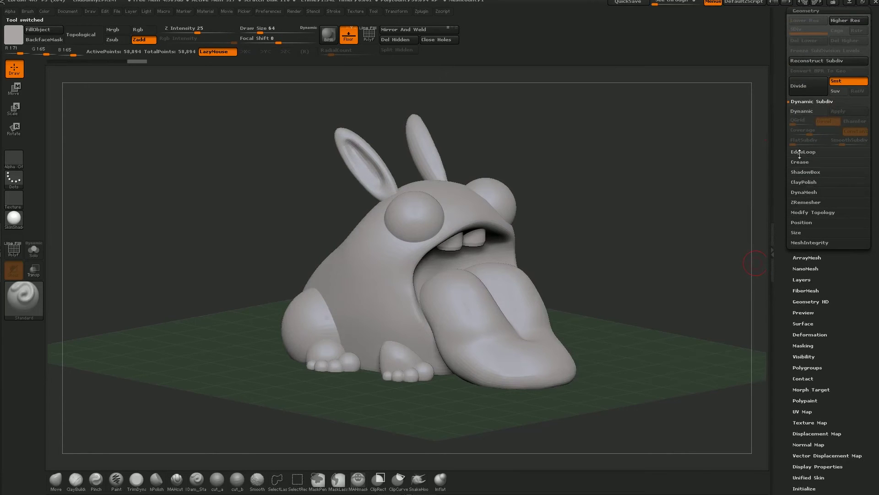
left_click(807, 111)
left_click_drag(605, 223, 610, 277, "alt")
left_click(842, 112)
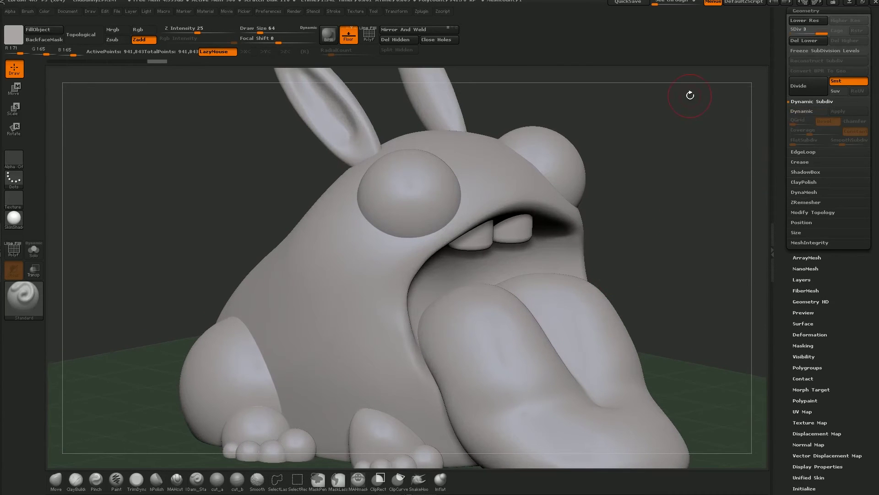
left_click(826, 42)
Step: Convert the merged body to a DynaMesh at resolution 128 with Project enabled
left_click_drag(689, 260, 690, 239, "alt")
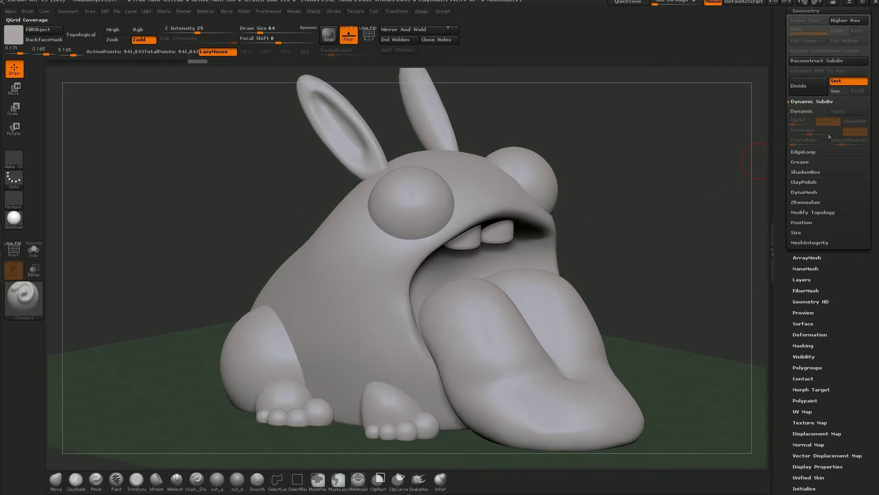
left_click(802, 192)
left_click(798, 168)
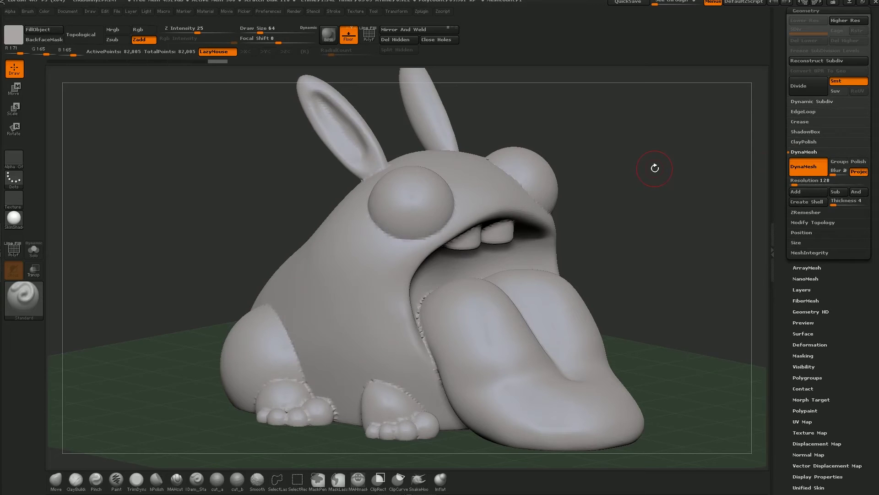
Step: Try DynaMesh on the merged body at resolution 256 and undo back to the smoothed mesh
mouse_move(658, 180)
left_mouse_down()
mouse_move(702, 184)
mouse_move(668, 186)
mouse_move(620, 210)
mouse_move(620, 233)
mouse_move(633, 180)
left_mouse_up()
key("shift")
key("ctrl")
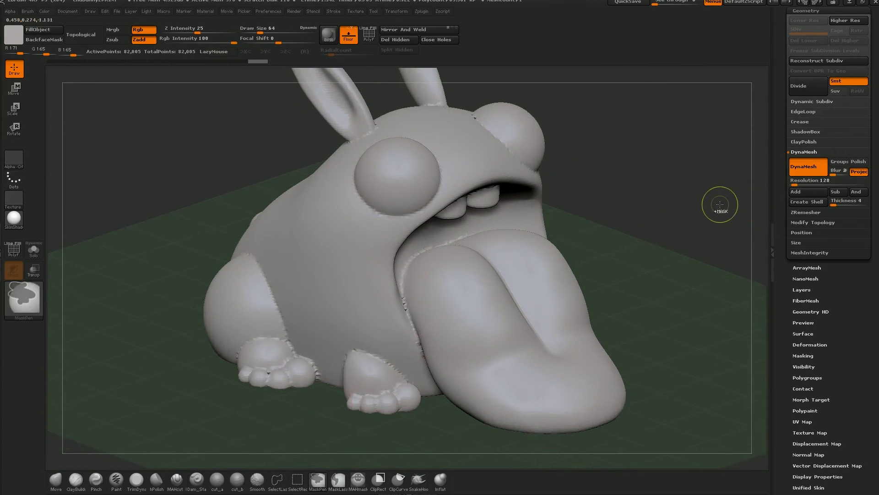
left_click(720, 205, "ctrl")
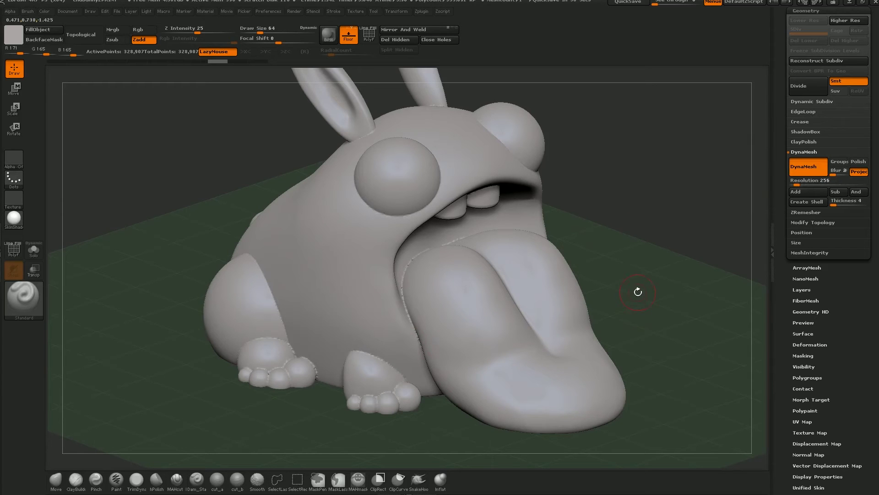
key("ctrl")
key("ctrl+z")
Step: Convert the merged body to a DynaMesh at resolution 352 with Project enabled
left_click(804, 183)
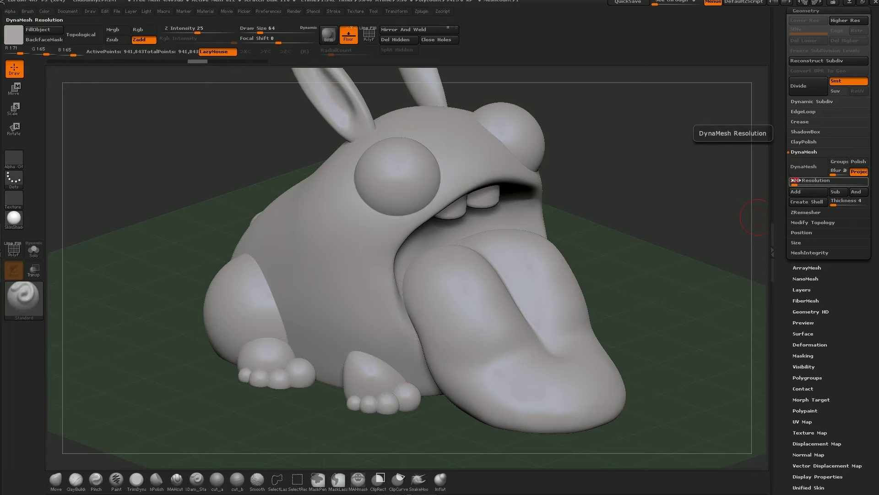
key("Return")
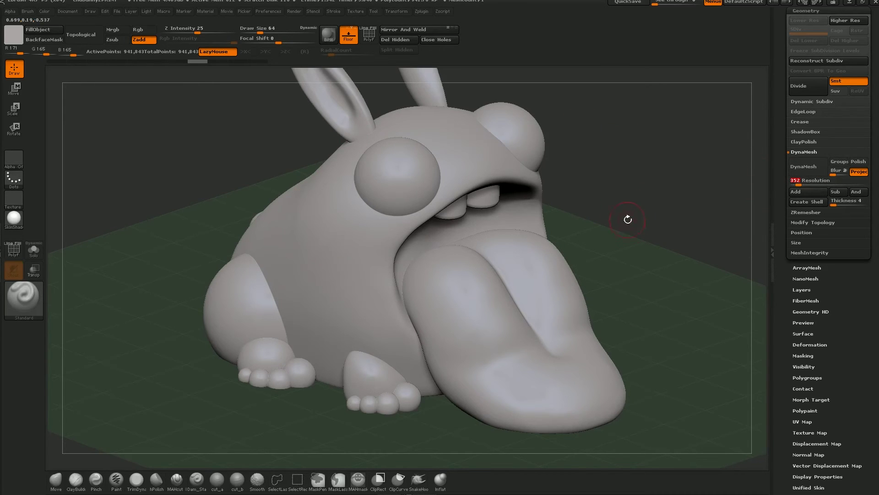
left_click_drag(629, 226, 590, 209, "alt")
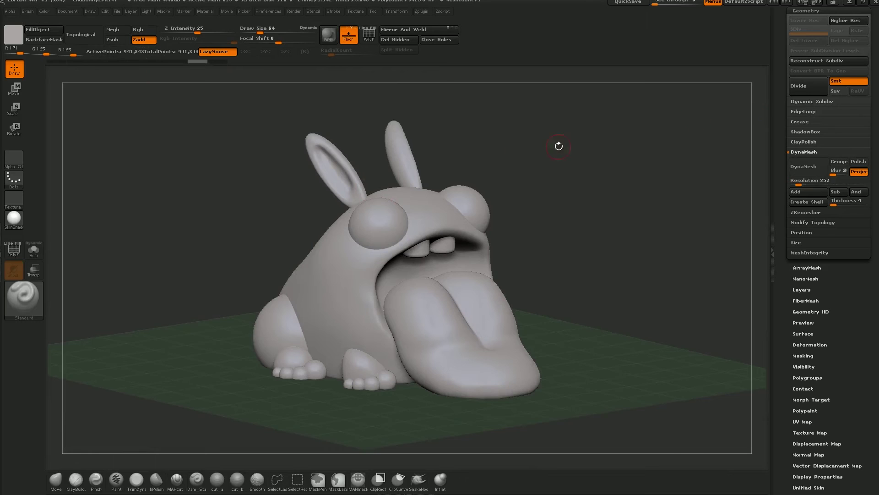
left_click_drag(492, 149, 540, 215)
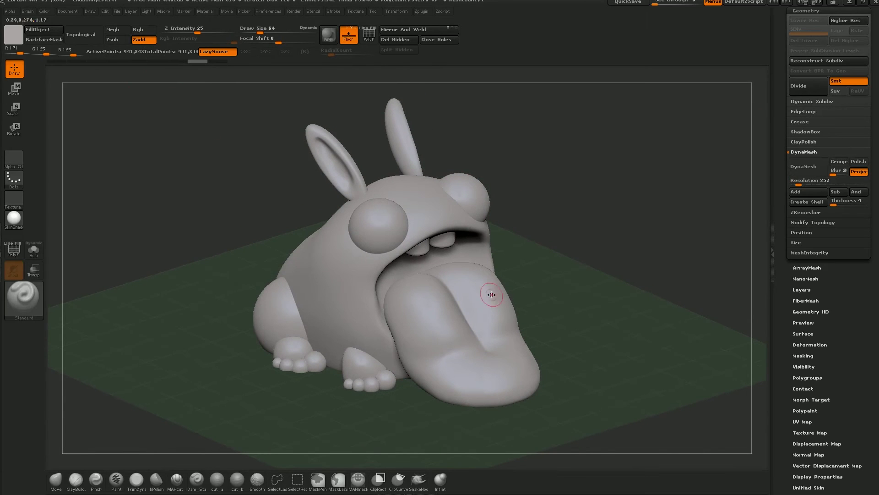
left_click_drag(557, 253, 559, 246)
left_click(831, 101)
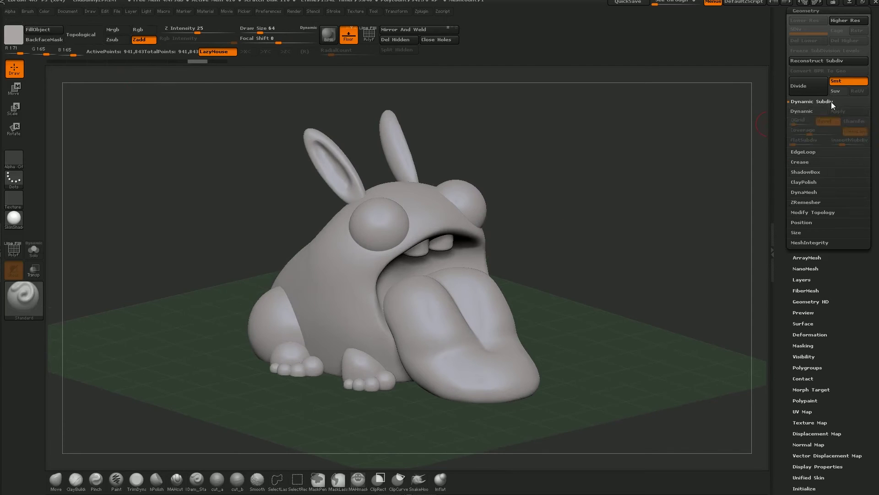
left_click(826, 102)
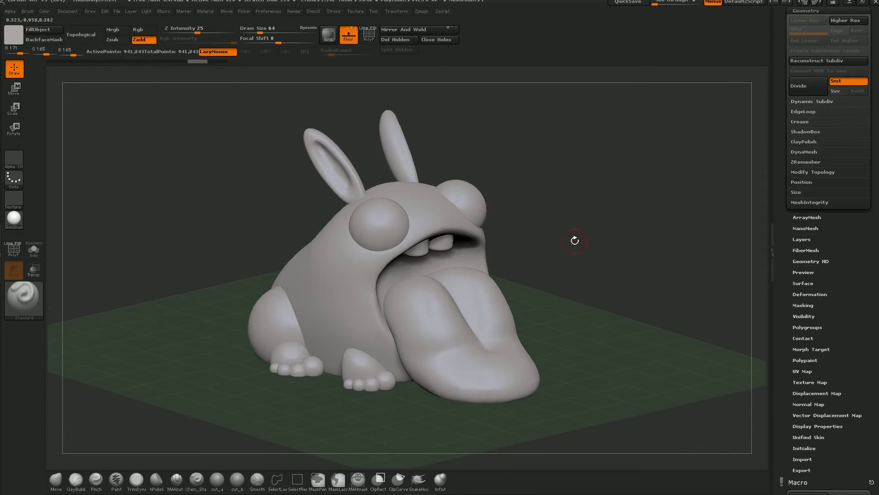
left_click_drag(611, 236, 577, 223)
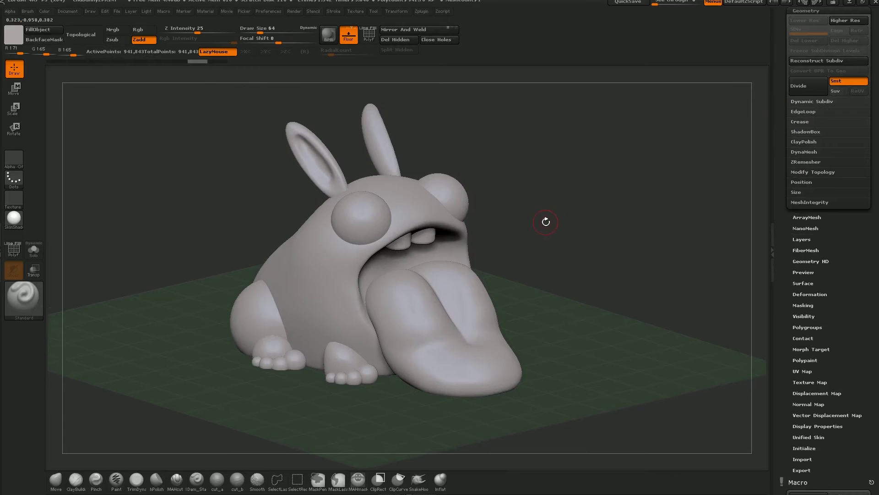
left_click(815, 153)
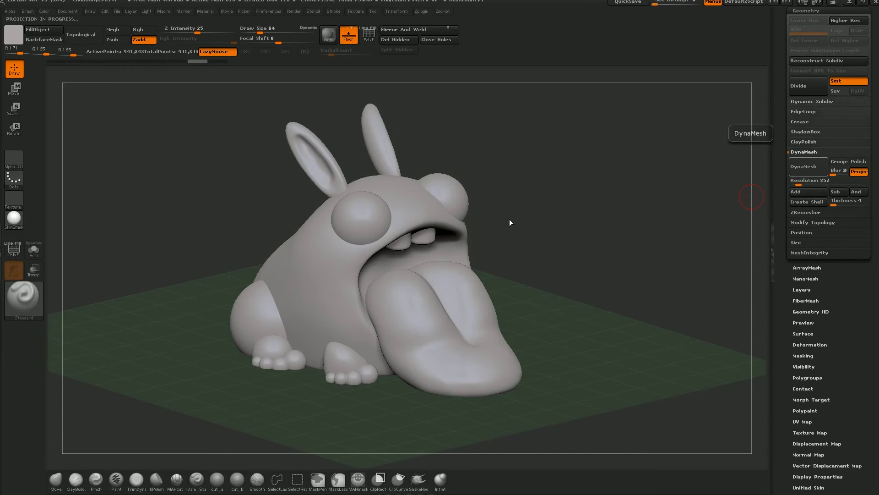
Step: Examine the seams around the legs, toes, tail, eyes and tongue of the remeshed body
left_click_drag(510, 216, 543, 220)
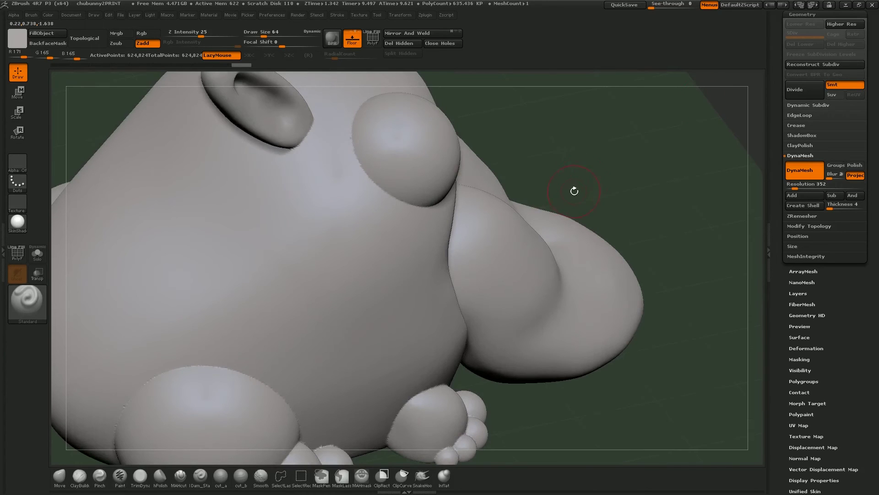
left_click_drag(574, 190, 655, 128, "alt")
left_click_drag(214, 310, 250, 325, "alt")
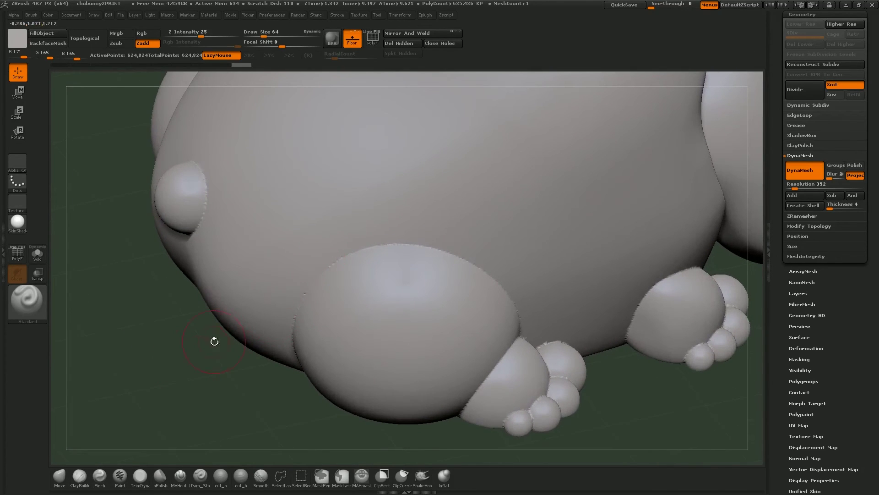
left_click_drag(218, 396, 204, 313, "alt")
left_click_drag(437, 286, 132, 428, "alt")
left_click_drag(612, 214, 522, 222)
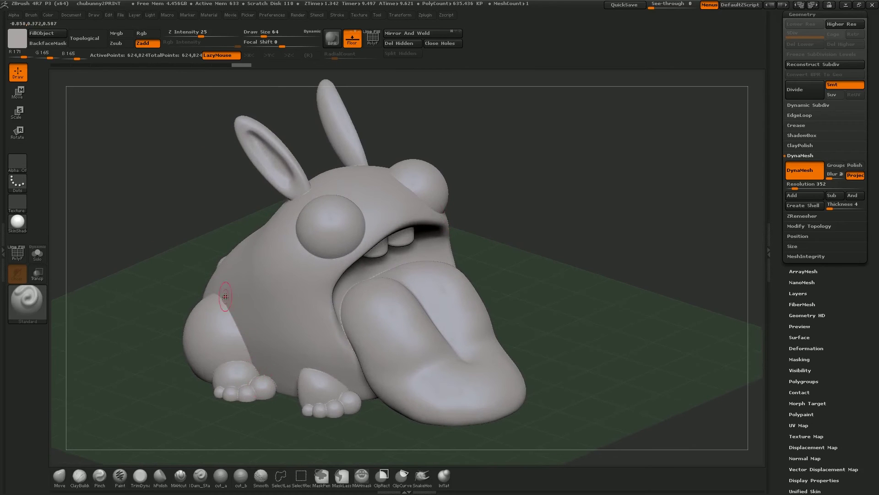
left_click_drag(541, 267, 420, 329)
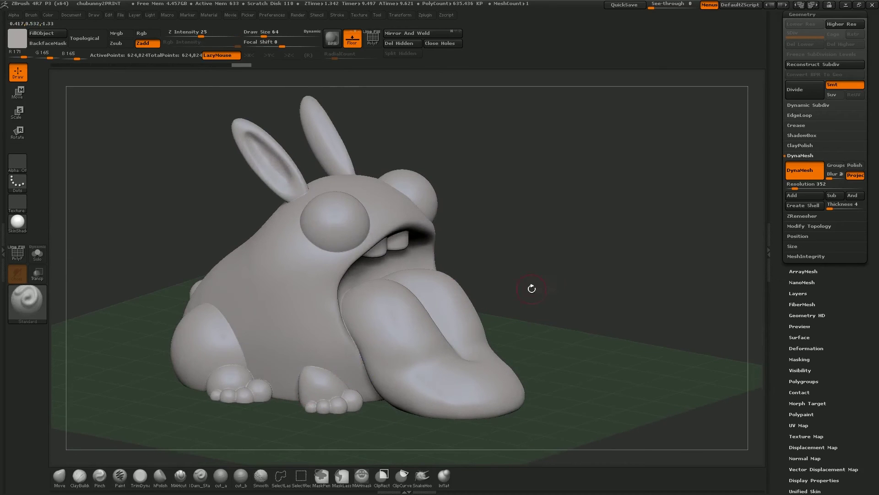
Step: Turn on X symmetry and smooth the seams where the hind legs and tail join the body
key("x")
mouse_move(516, 253)
left_mouse_down()
mouse_move(553, 189)
mouse_move(564, 247)
mouse_move(583, 246)
left_mouse_up()
mouse_move(245, 309)
left_mouse_down("shift")
mouse_move(196, 294)
mouse_move(229, 306)
left_mouse_up("shift")
left_click_drag(501, 164, 621, 166, "alt")
mouse_move(281, 367)
left_mouse_down("shift")
mouse_move(269, 335)
mouse_move(273, 353)
left_mouse_up("shift")
left_click_drag(583, 126, 688, 163, "alt")
mouse_move(265, 295)
left_mouse_down("shift")
mouse_move(244, 272)
mouse_move(174, 245)
left_mouse_up("shift")
left_click_drag(226, 257, 115, 259, "shift")
left_click_drag(143, 423, 316, 483, "alt")
left_click_drag(173, 294, 252, 330)
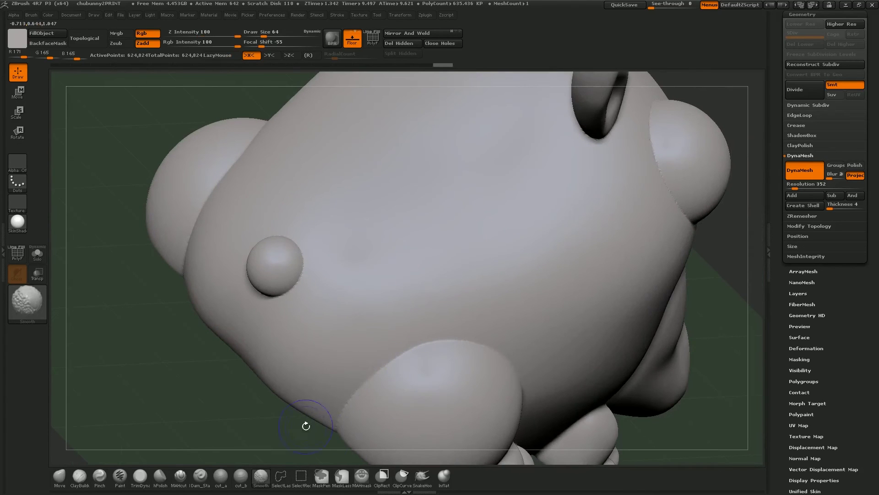
Step: Smooth the creases between the toes of the hind feet
mouse_move(168, 363)
left_mouse_down()
mouse_move(184, 377)
mouse_move(168, 359)
mouse_move(216, 373)
mouse_move(229, 355)
left_mouse_up()
mouse_move(348, 296)
left_mouse_down("shift")
mouse_move(304, 310)
mouse_move(400, 285)
left_mouse_up("shift")
left_click_drag(229, 355, 274, 339, "shift")
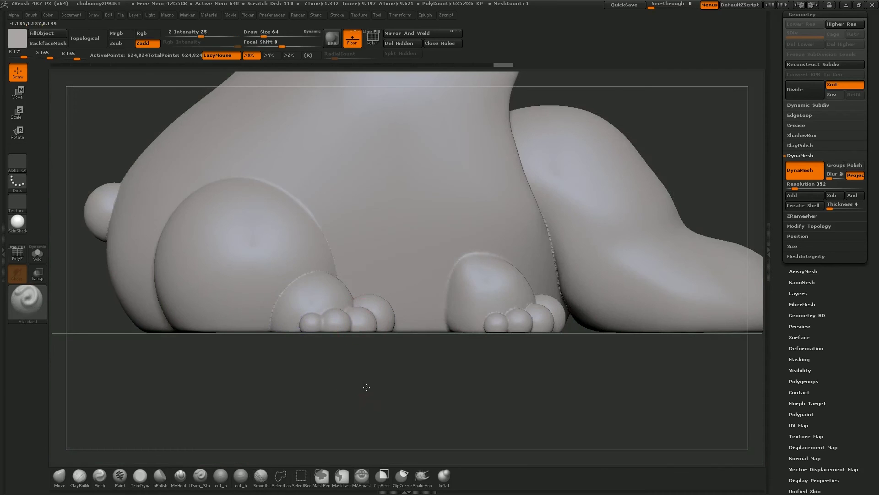
left_click_drag(354, 383, 381, 334)
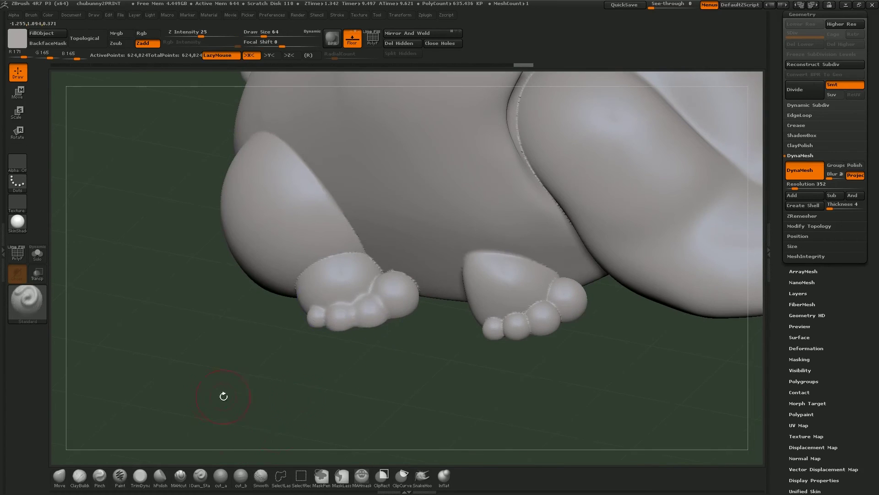
key("ctrl")
mouse_move(307, 373)
right_mouse_down("ctrl")
mouse_move(314, 389)
mouse_move(279, 330)
mouse_move(225, 352)
right_mouse_up("ctrl")
mouse_move(226, 351)
left_mouse_down()
mouse_move(222, 334)
mouse_move(235, 364)
left_mouse_up()
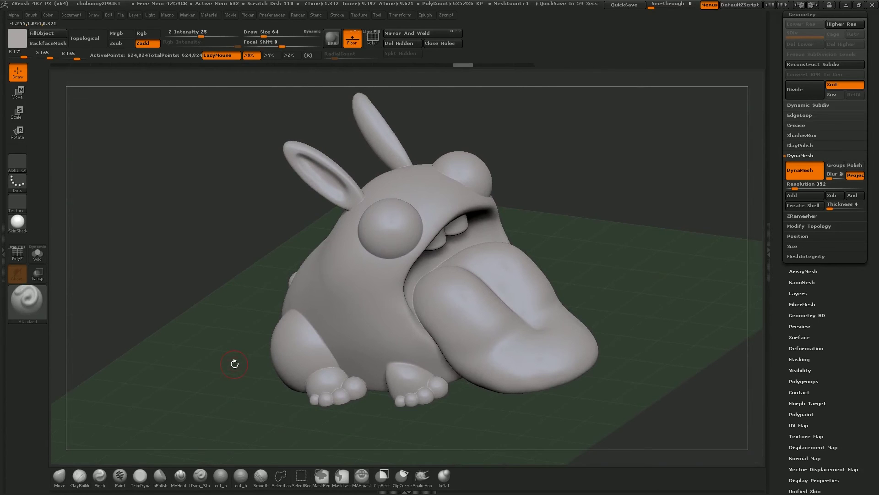
left_click_drag(235, 364, 255, 255)
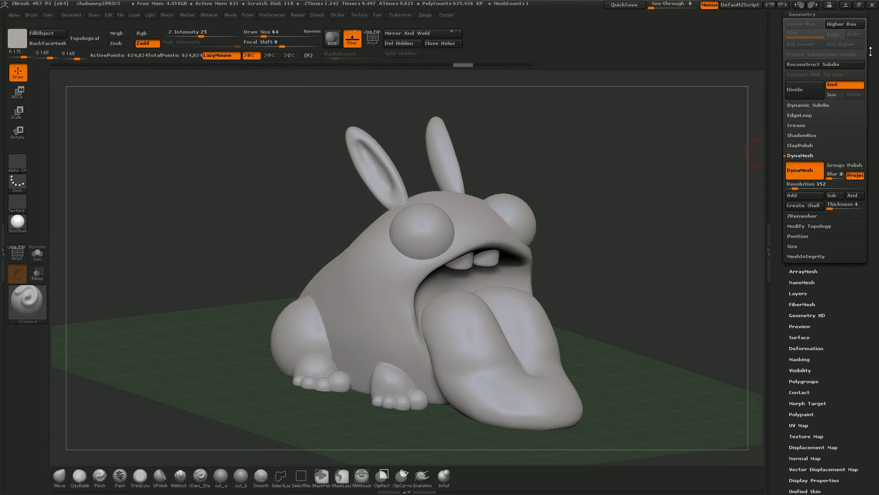
Step: Dock the Zplugin palette above the Tool palette and switch the 3D Print Exporter units to millimetres
scroll(785, 98, "up", 5)
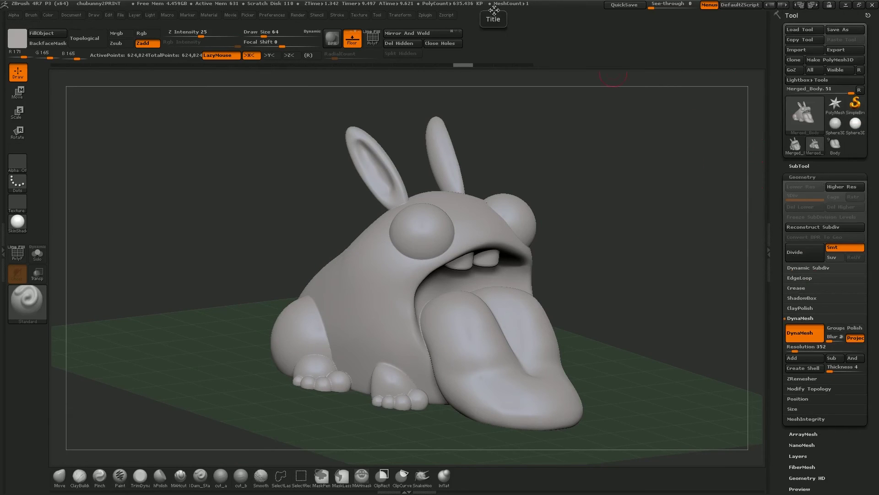
left_click(426, 14)
left_click_drag(423, 27, 819, 21)
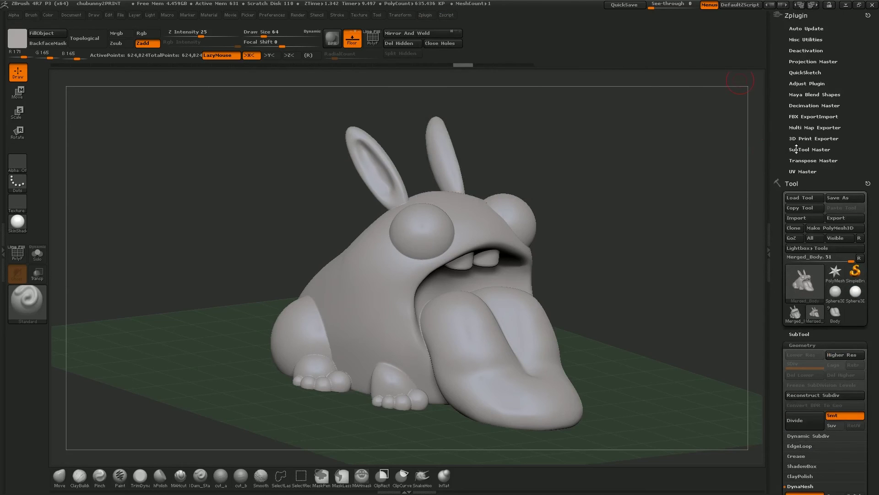
left_click(814, 139)
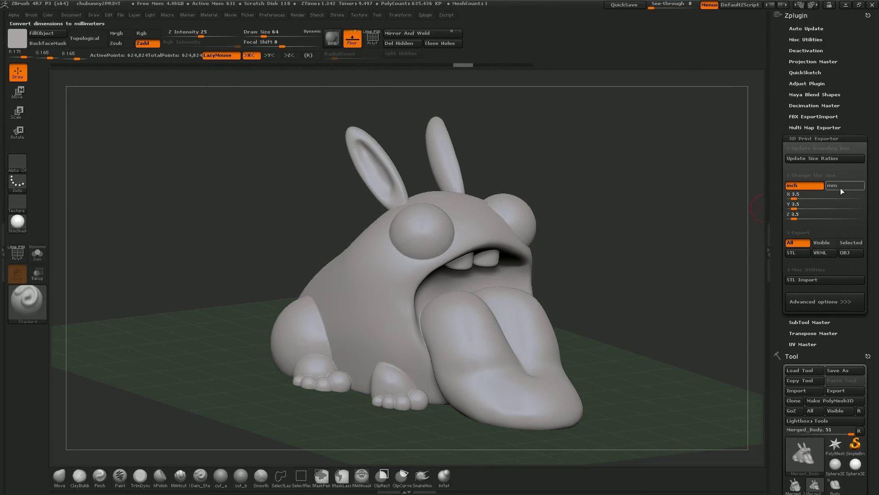
left_click(839, 186)
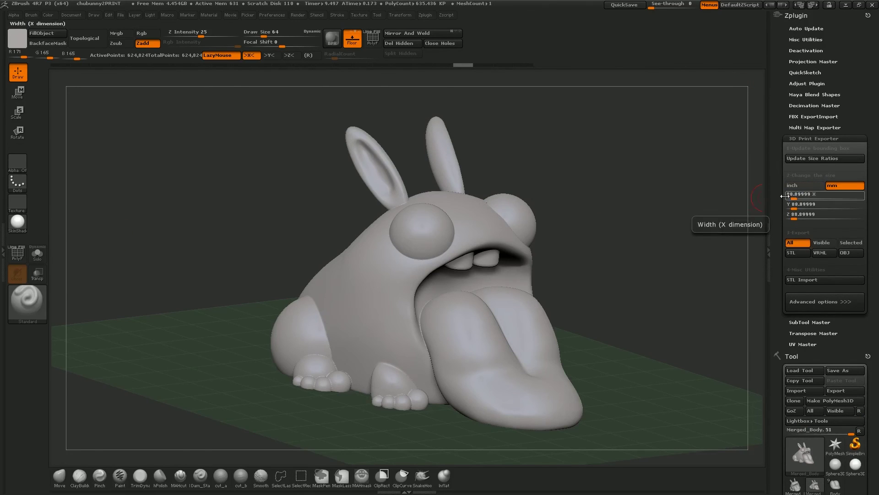
Step: Set the print's X width to 50 mm in the 3D Print Exporter
left_click_drag(626, 168, 606, 202)
left_click_drag(619, 231, 610, 216)
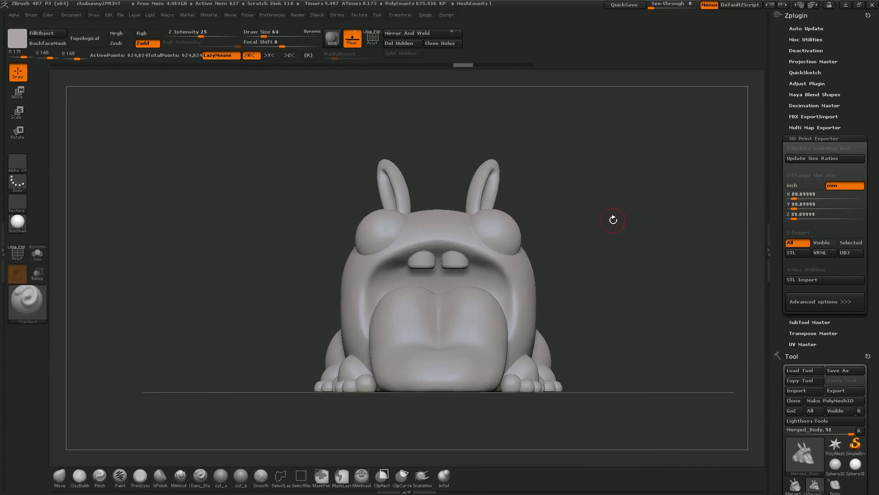
left_click(815, 194)
left_click_drag(789, 196, 833, 195)
type("50")
key("Return")
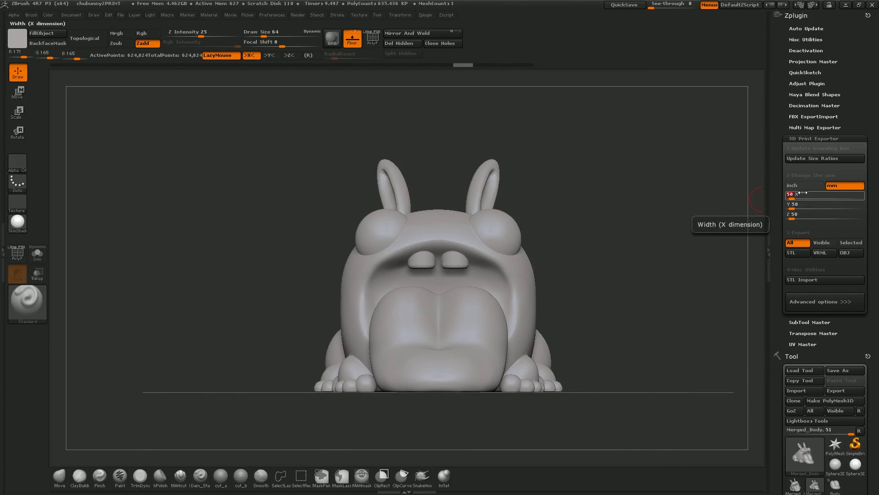
Step: Check the character's proportions from the side and front, and set the print's X width to 35 mm
left_click_drag(620, 198, 441, 310)
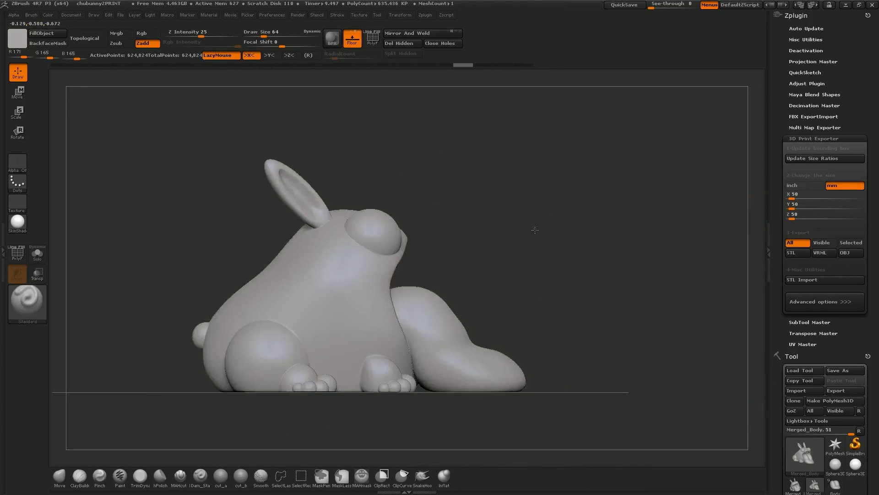
left_click_drag(539, 230, 522, 304, "shift")
mouse_move(575, 206)
left_mouse_down()
mouse_move(596, 220)
mouse_move(586, 222)
left_mouse_up()
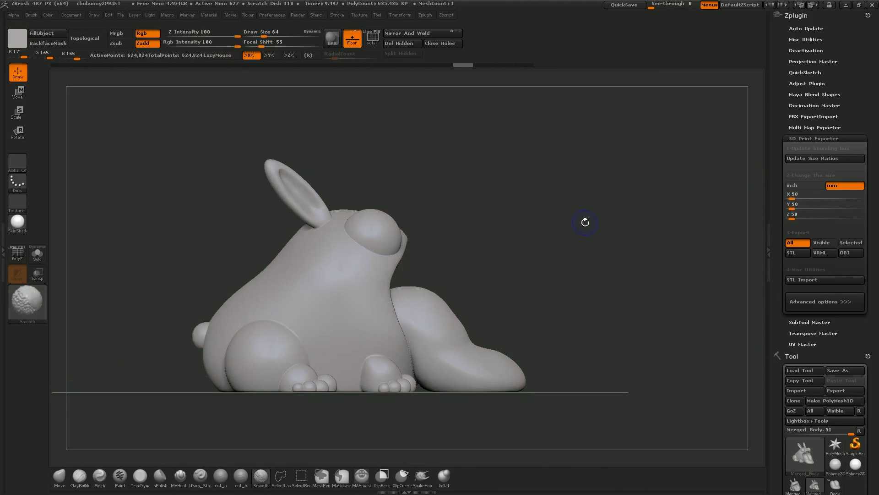
left_click_drag(464, 191, 596, 193, "shift")
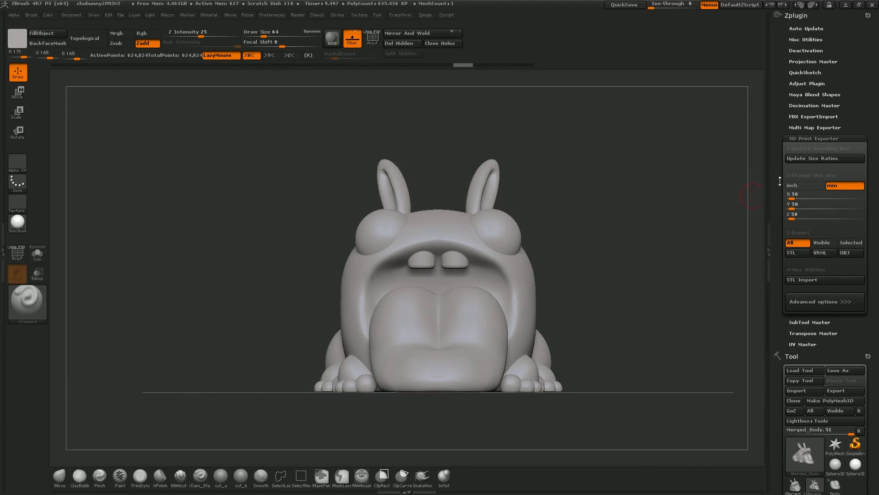
left_click(827, 185)
type("35 X")
key("Return")
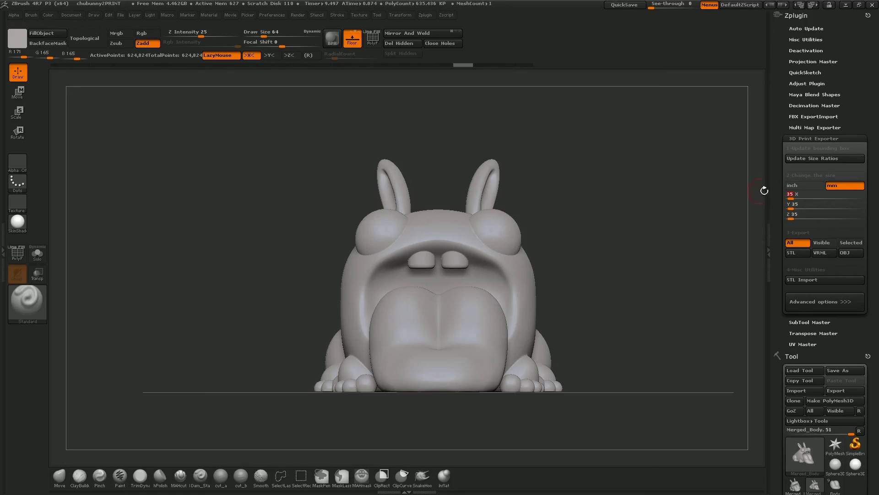
Step: Export the model in STL format as chubunny3dprint_tut to the 3d Printing folder
left_click(798, 253)
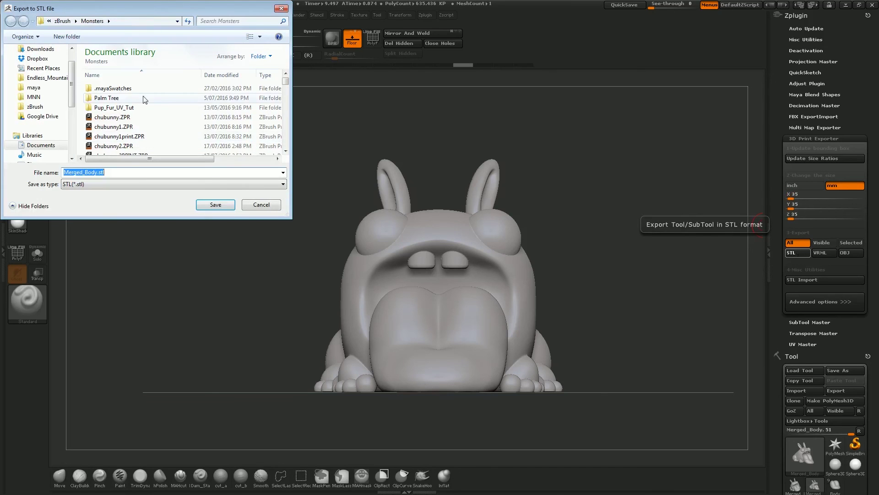
left_click(63, 20)
left_click(102, 89)
left_click(215, 204)
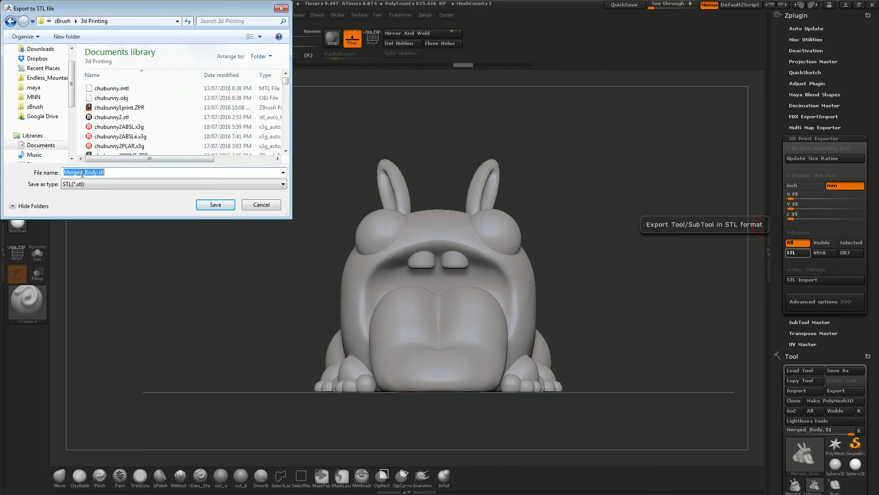
type("chubunny3dprint_tut")
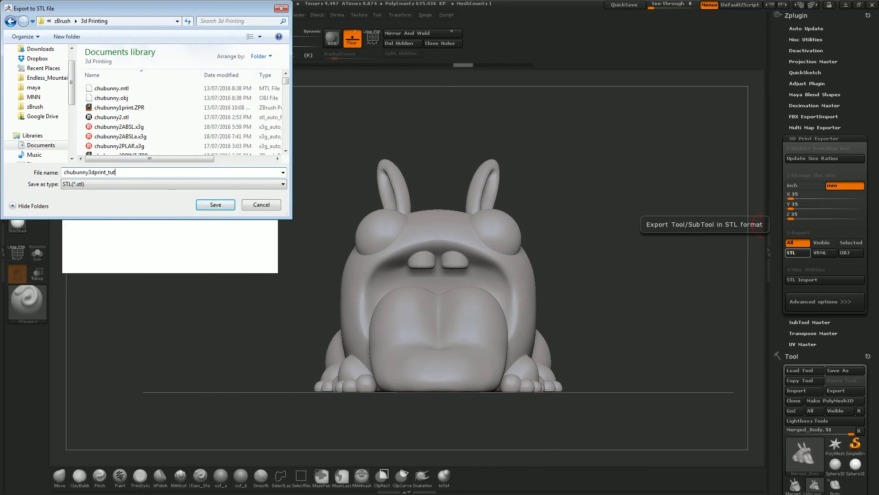
left_click(216, 209)
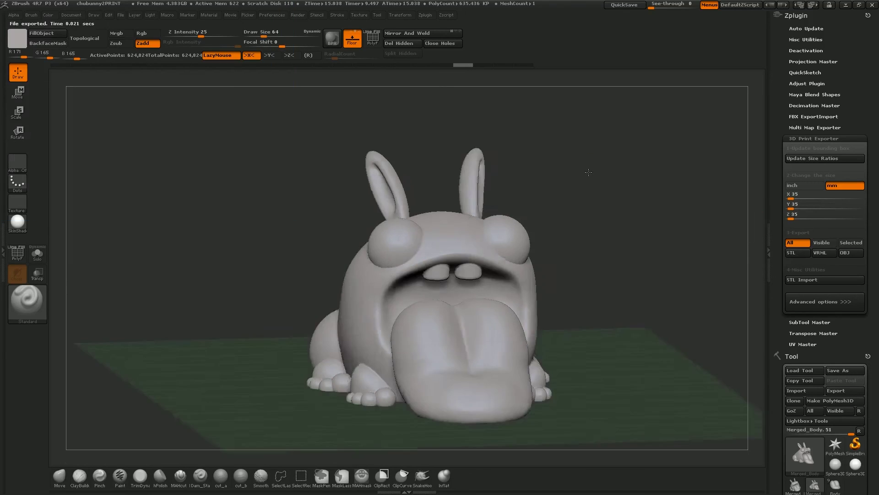
left_click_drag(589, 171, 582, 198)
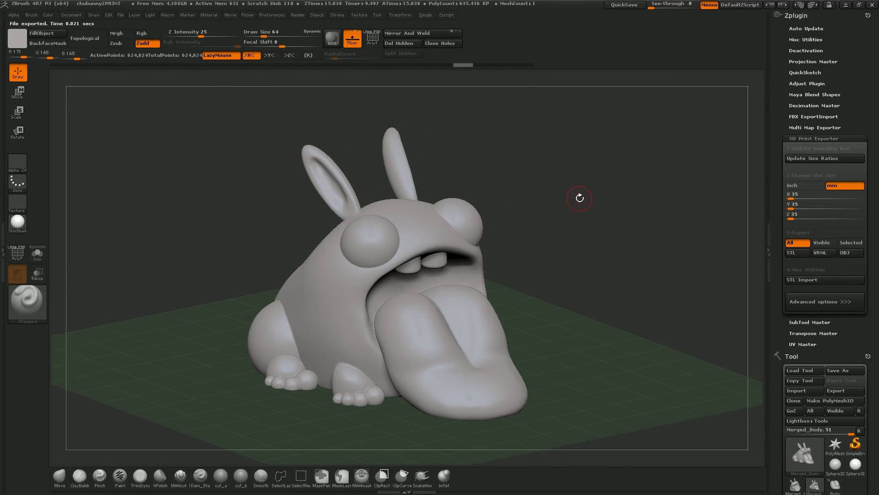